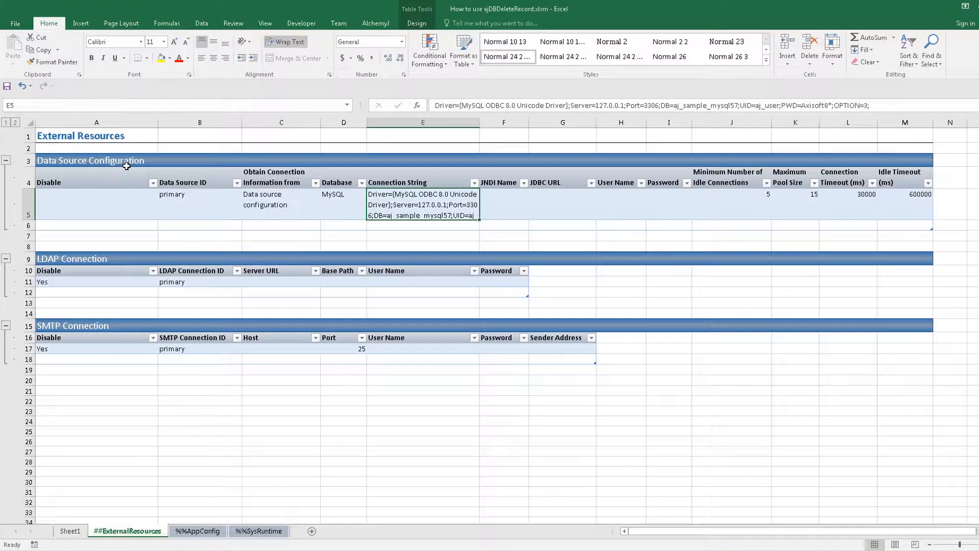
Review the primary MySQL data source row, switch to MySQL Workbench and examine the tb_customer query and column list
{"action": "left_click_drag", "start_coordinate": [127, 166], "coordinate": [469, 214]}
{"action": "left_click_drag", "start_coordinate": [558, 215], "coordinate": [911, 210]}
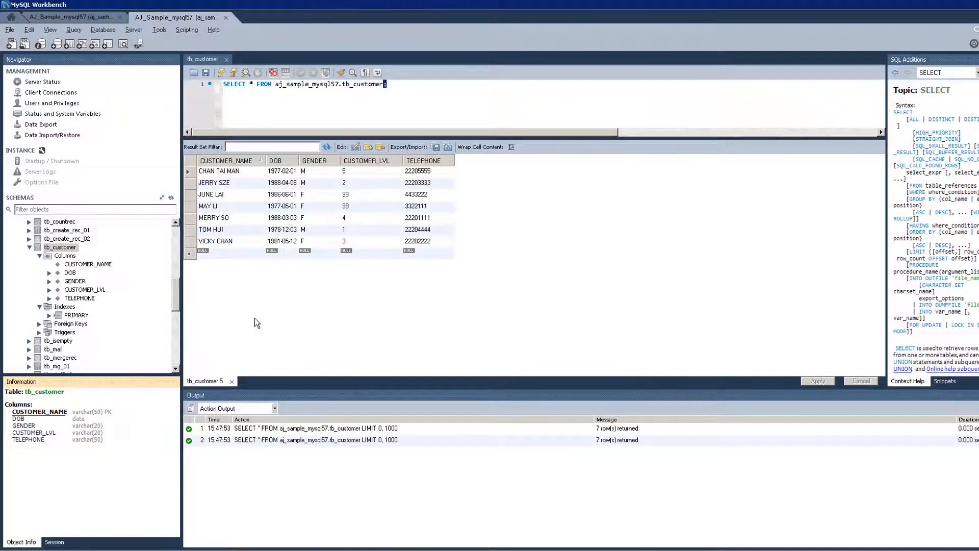
{"action": "left_click", "coordinate": [346, 84]}
{"action": "left_click_drag", "start_coordinate": [342, 83], "coordinate": [384, 88]}
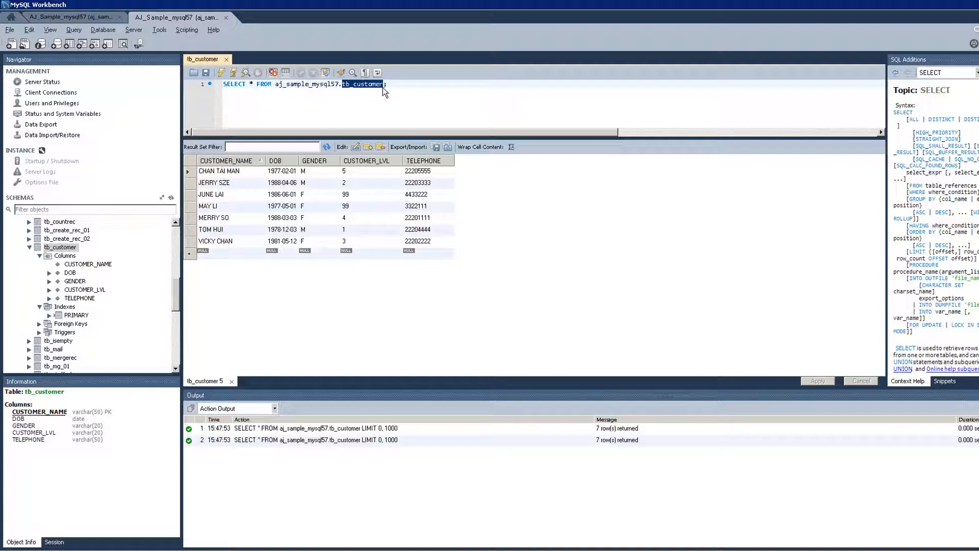
{"action": "left_click", "coordinate": [98, 419]}
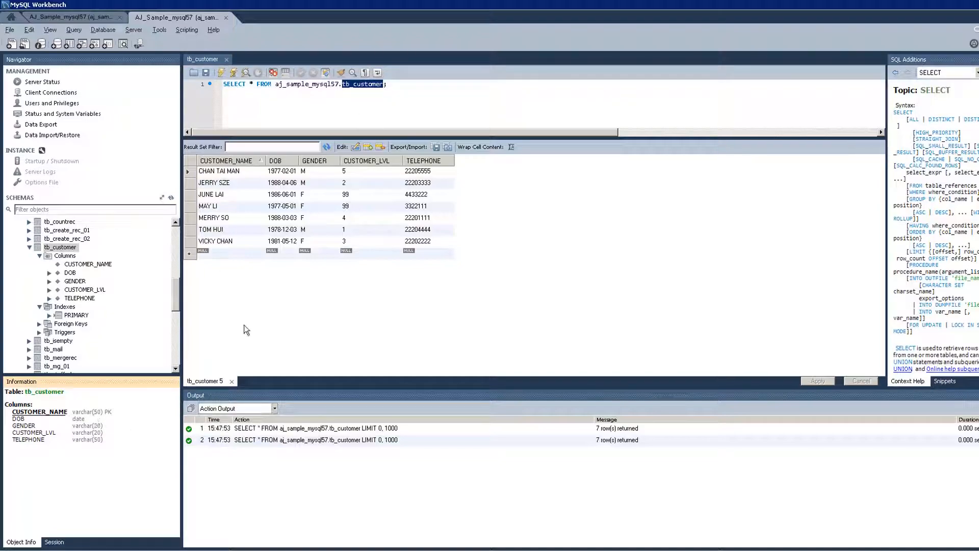
Copy all CUSTOMER_NAME values from the tb_customer results and paste them into Sheet1 in Excel, starting at cell A2
{"action": "double_click", "coordinate": [218, 171]}
{"action": "left_click", "coordinate": [220, 241], "text": "shift"}
{"action": "key", "text": "ctrl+c"}
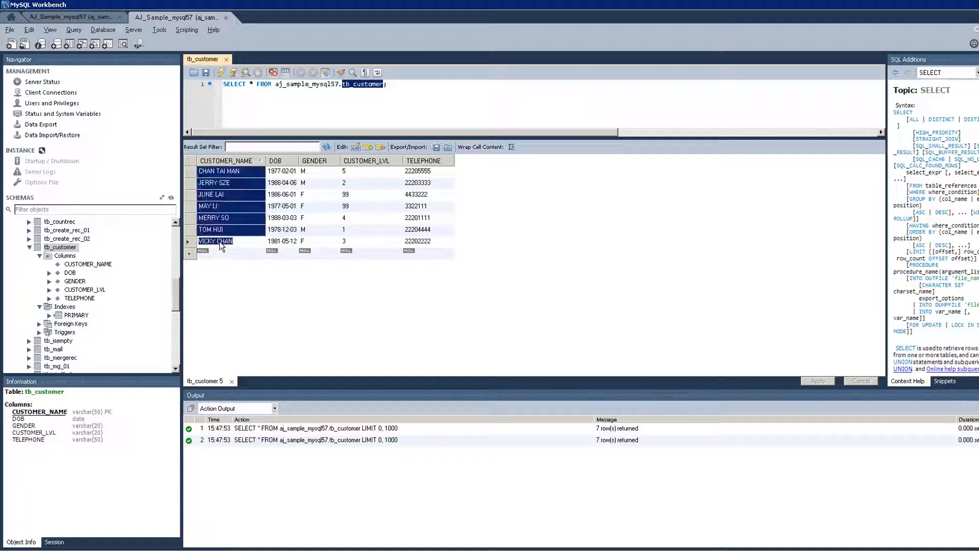
{"action": "key", "text": "alt+Tab"}
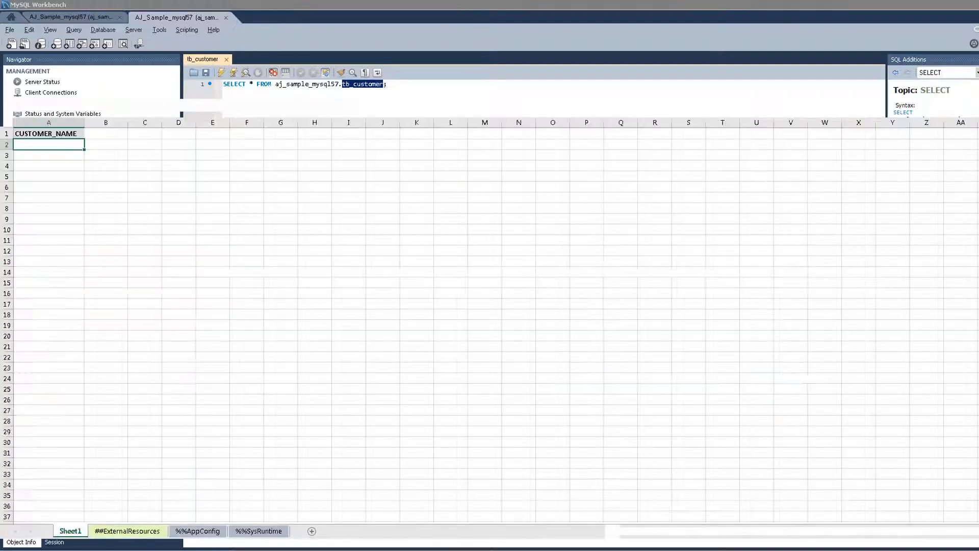
{"action": "key", "text": "ctrl+v"}
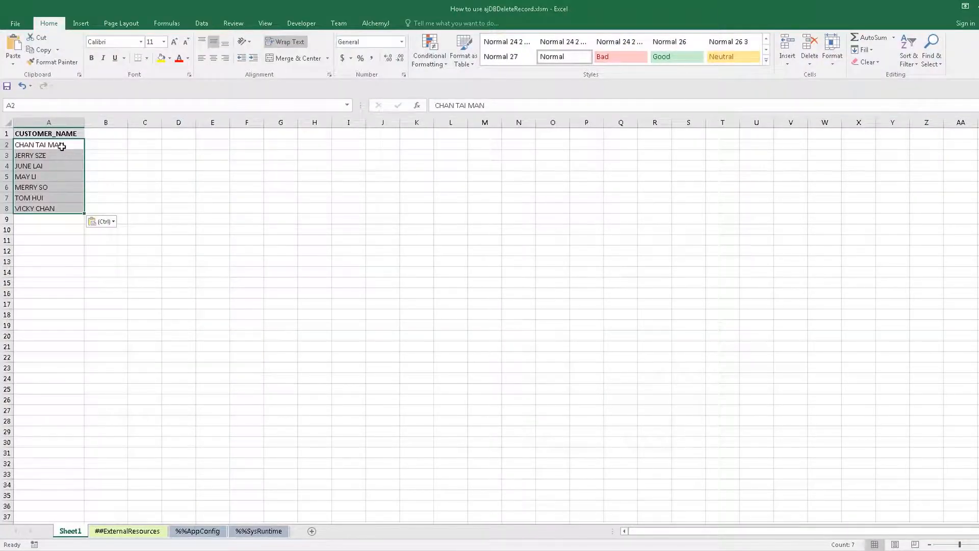
Start an ajDBDeleteRecord formula in cell F3 and open its function arguments
{"action": "left_click", "coordinate": [250, 158]}
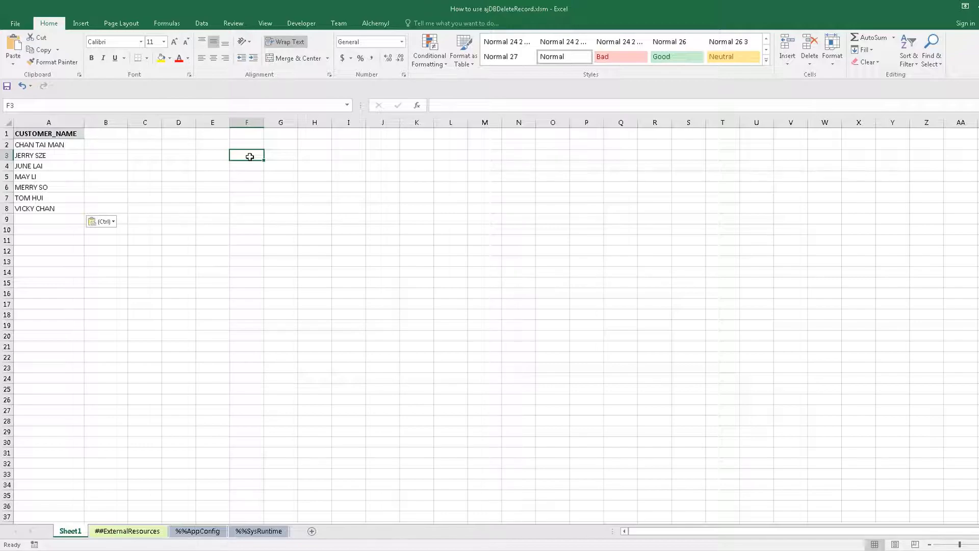
{"action": "type", "text": "="}
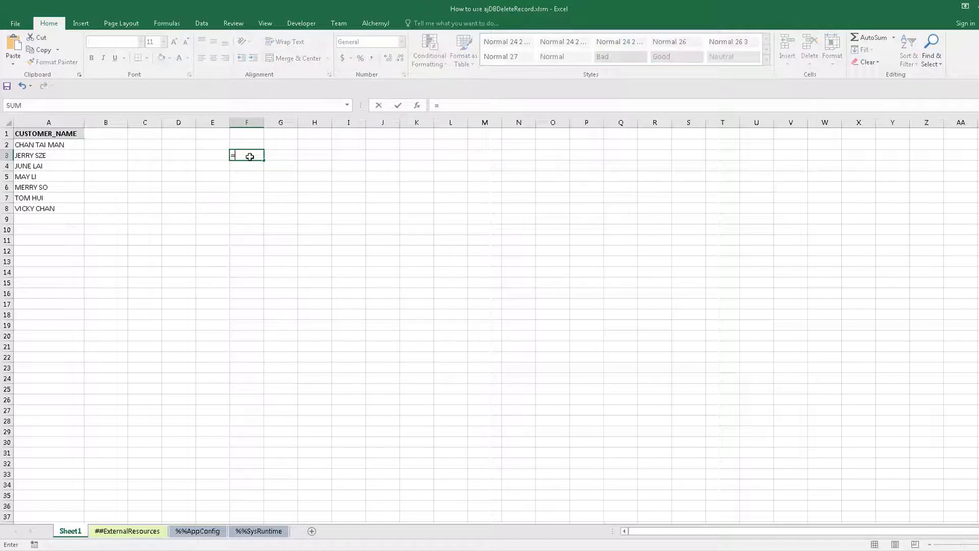
{"action": "type", "text": "ajdb"}
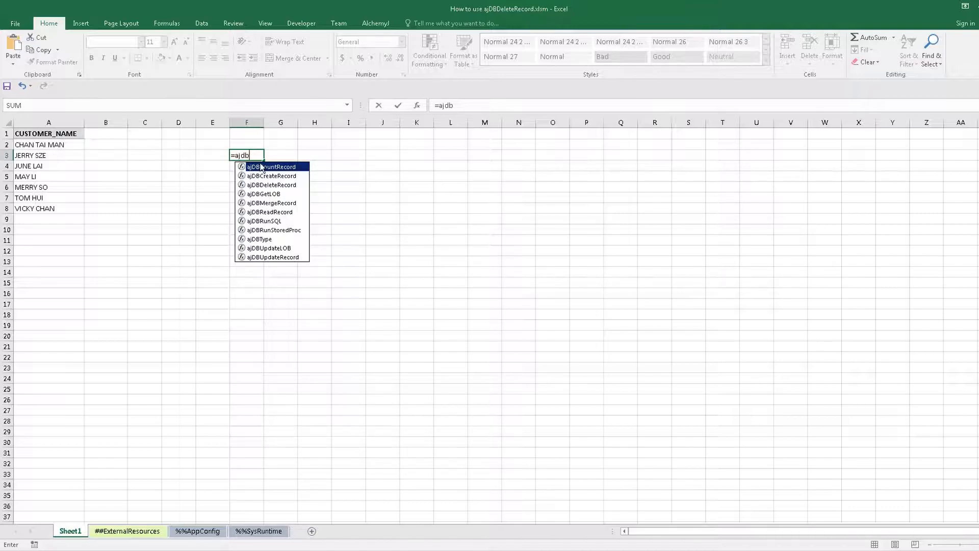
{"action": "double_click", "coordinate": [267, 184]}
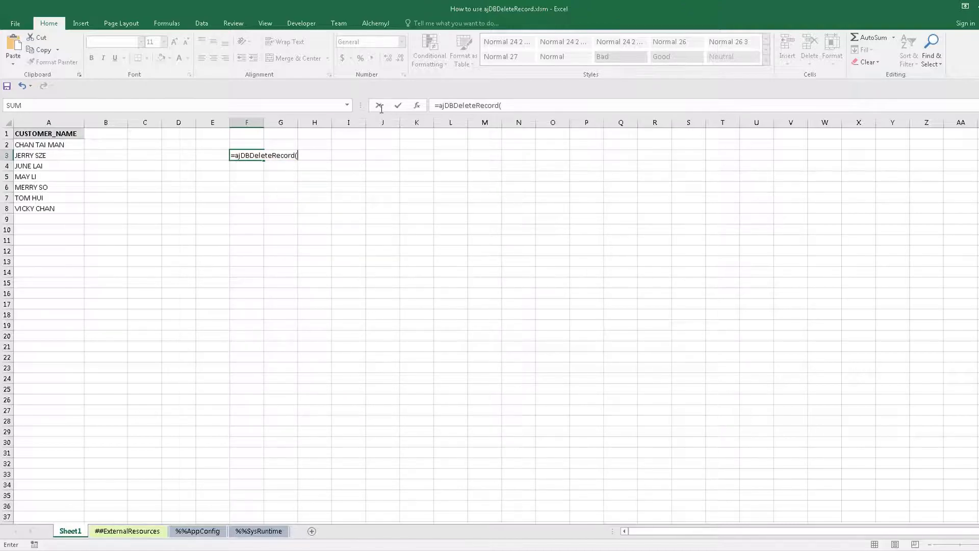
{"action": "left_click", "coordinate": [418, 106]}
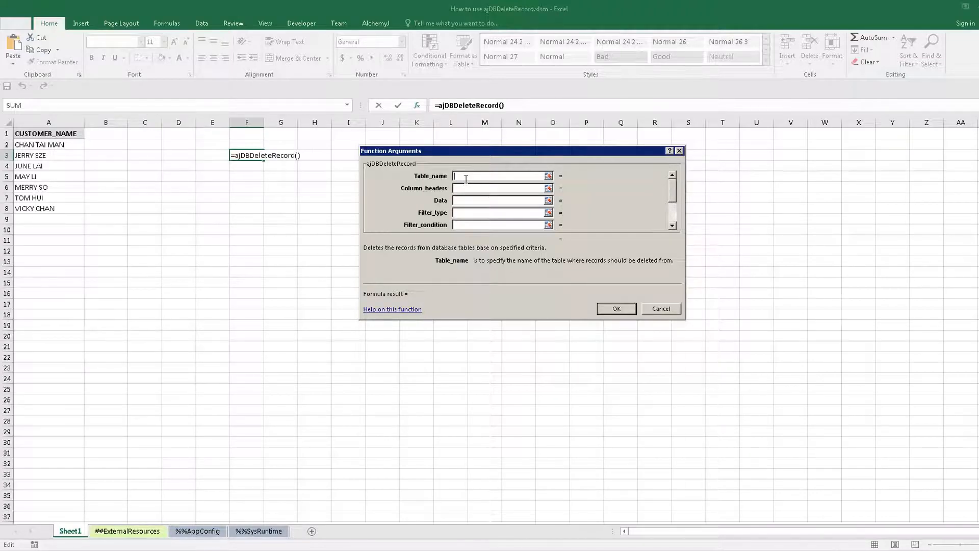
Set the function's Table_name to "tb_customer", Column_headers to A1 and Data to A2:A3
{"action": "type", "text": "tb_customer"}
{"action": "left_click", "coordinate": [503, 188]}
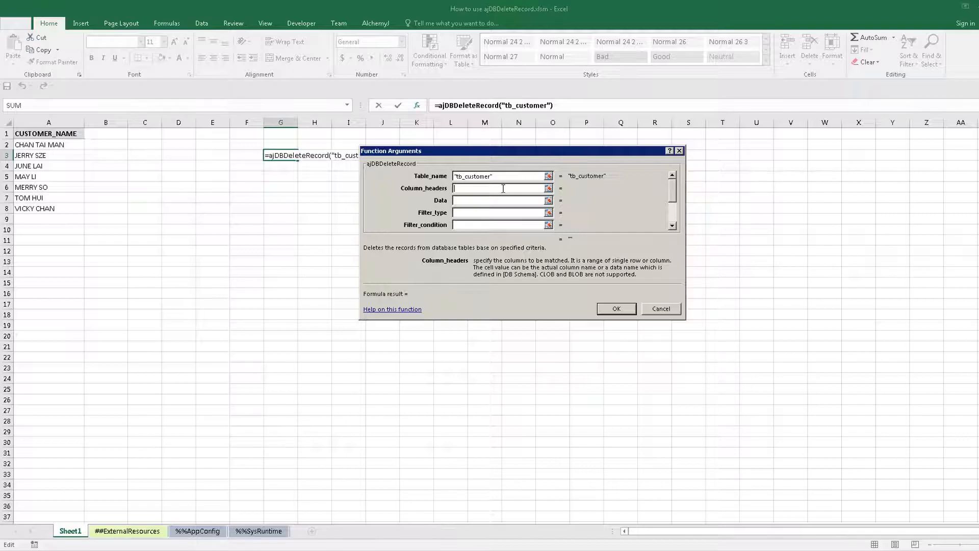
{"action": "type", "text": "A1"}
{"action": "left_click", "coordinate": [498, 200]}
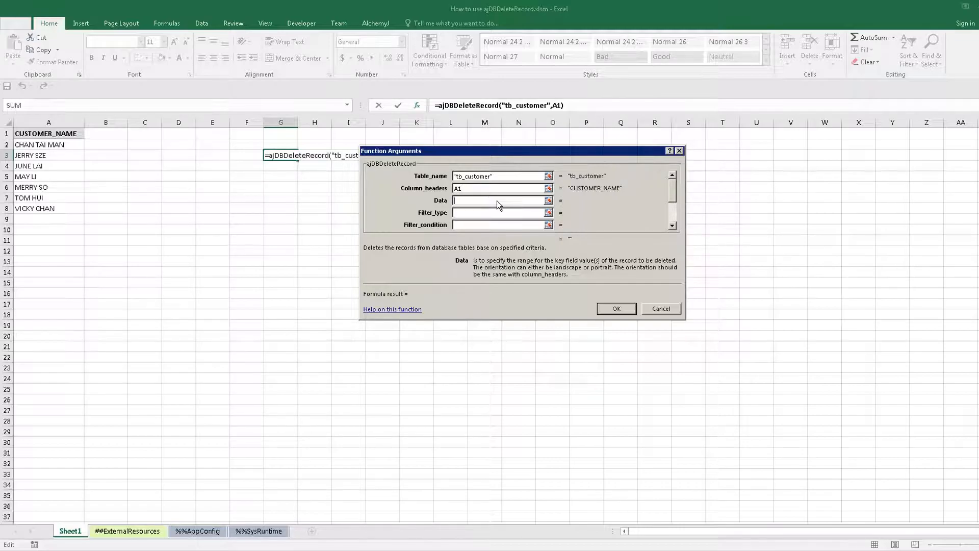
{"action": "type", "text": "A2:A3"}
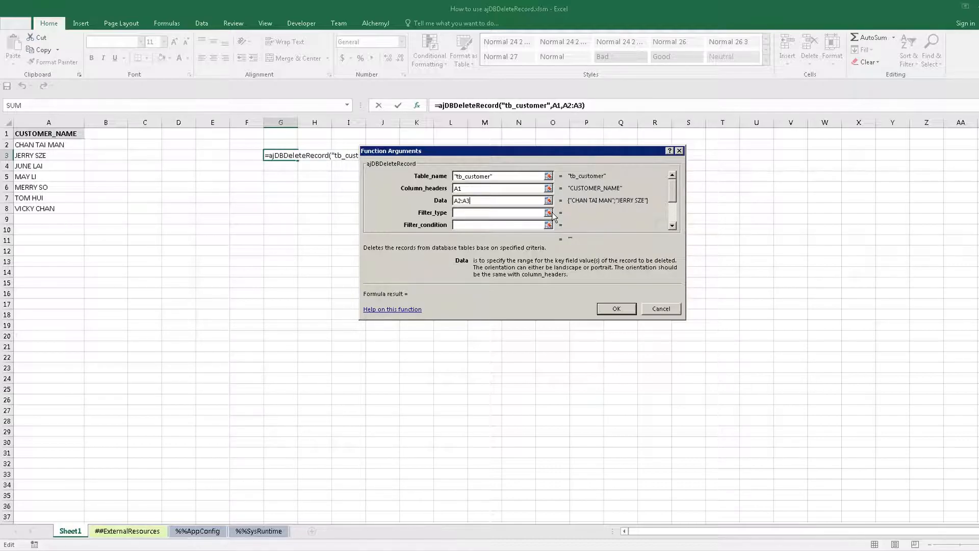
Set Run_by_function_point_only to false, leaving the other optional arguments empty, and accept the ajDBDeleteRecord formula
{"action": "key", "text": "Tab"}
{"action": "key", "text": "Tab"}
{"action": "key", "text": "Tab"}
{"action": "key", "text": "Tab"}
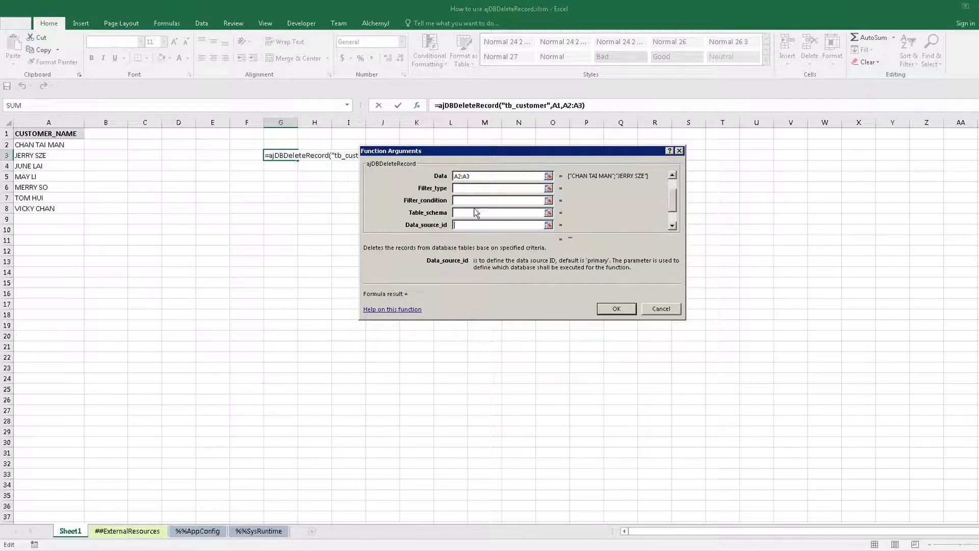
{"action": "key", "text": "Tab"}
{"action": "key", "text": "Tab"}
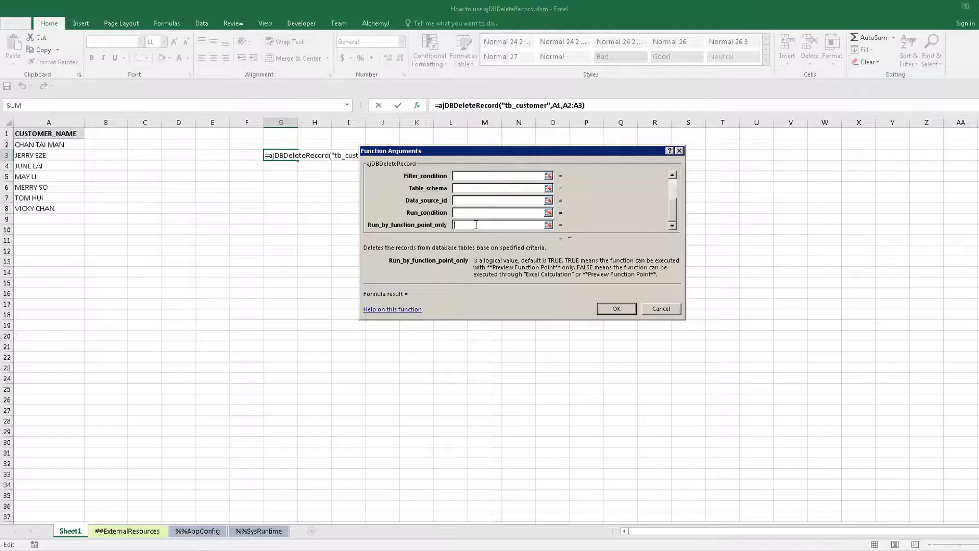
{"action": "type", "text": "false"}
{"action": "left_click", "coordinate": [614, 309]}
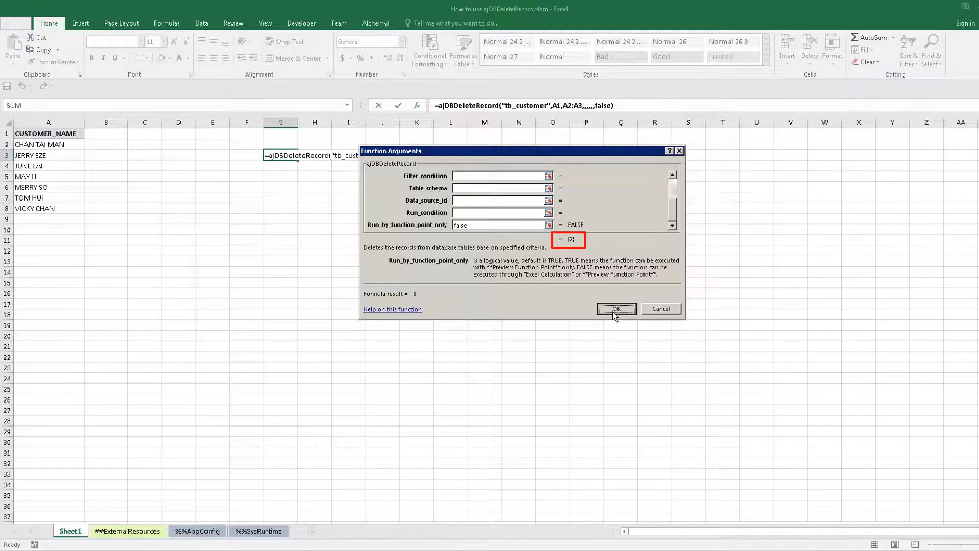
{"action": "left_click", "coordinate": [614, 309]}
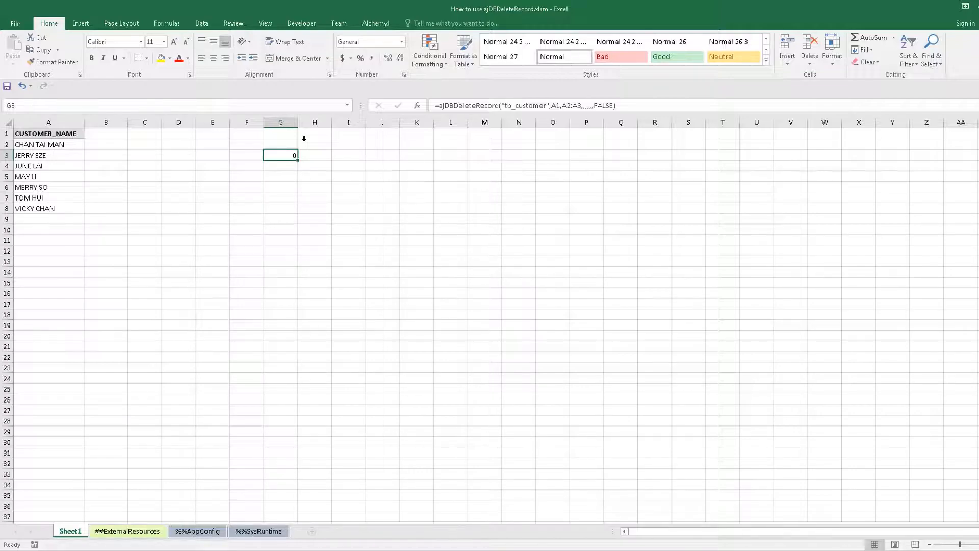
Switch to MySQL Workbench and rerun the tb_customer query to check which records were deleted
{"action": "left_click", "coordinate": [167, 24]}
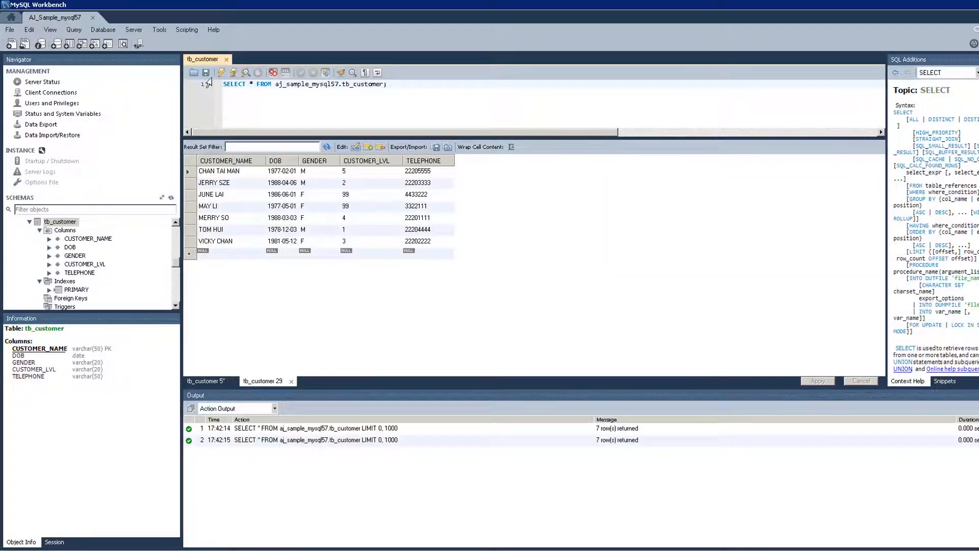
{"action": "left_click", "coordinate": [222, 73]}
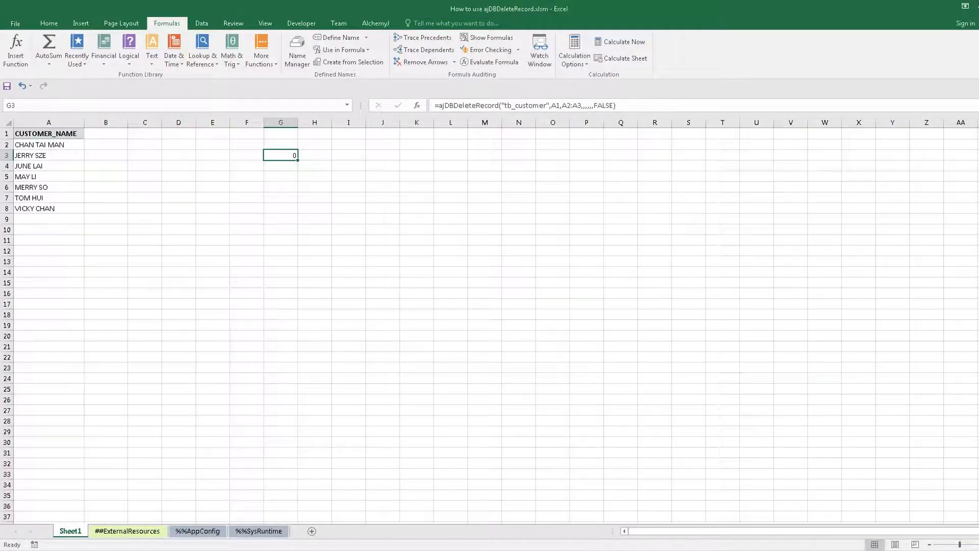
Reopen the function arguments of the formula in Excel cell G3 and clear Column_headers and Data
{"action": "left_click", "coordinate": [416, 105]}
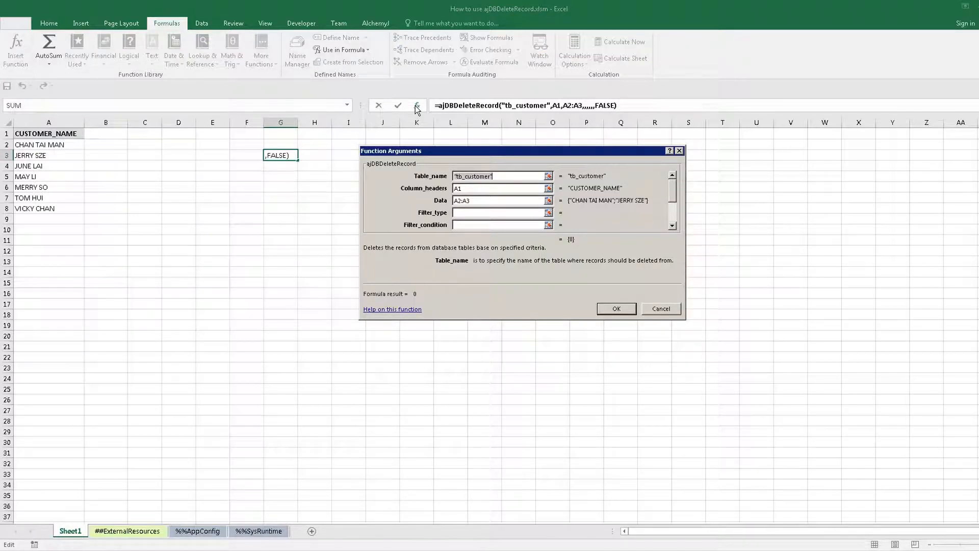
{"action": "key", "text": "Tab"}
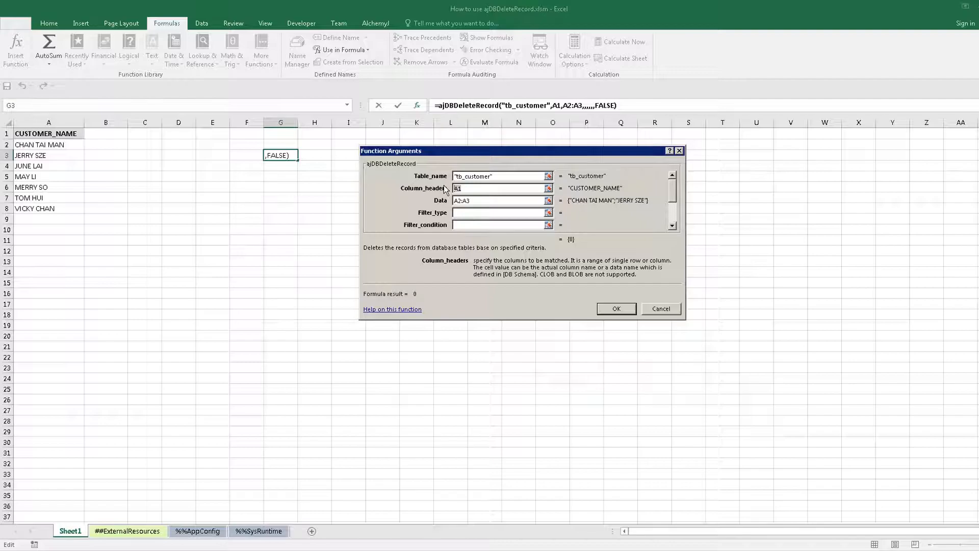
{"action": "key", "text": "Delete"}
{"action": "key", "text": "Tab"}
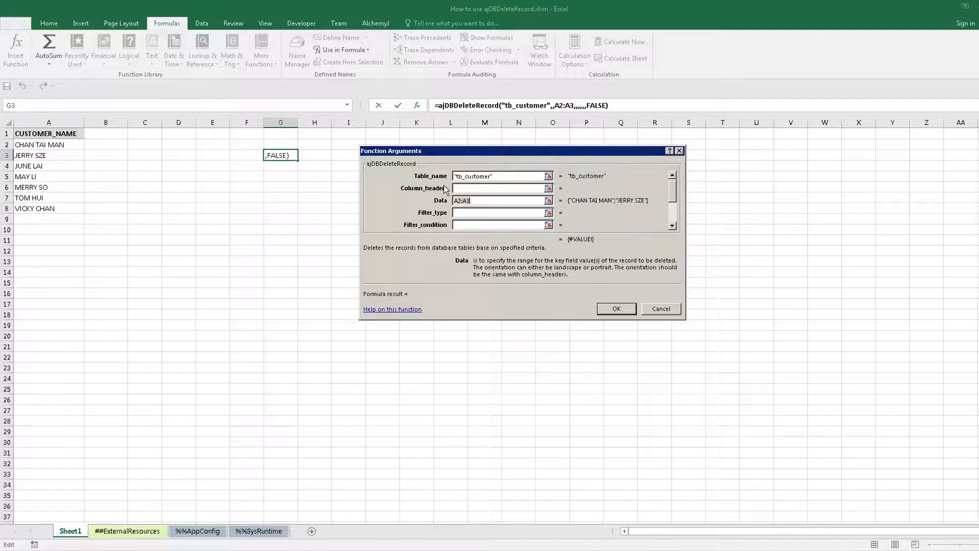
{"action": "key", "text": "BackSpace"}
{"action": "key", "text": "BackSpace"}
{"action": "key", "text": "BackSpace"}
{"action": "key", "text": "BackSpace"}
{"action": "key", "text": "BackSpace"}
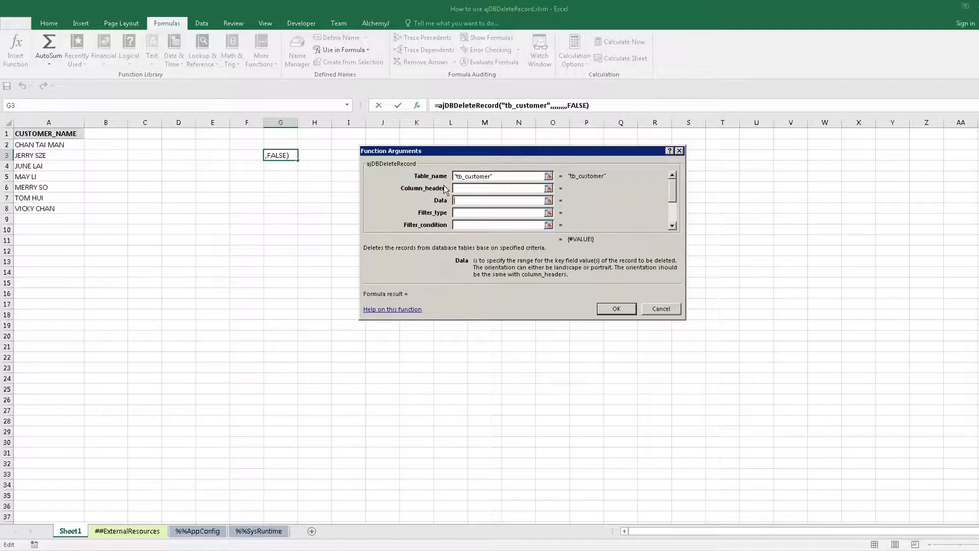
Set Filter_type to 0 and enter CUSTOMER_NAME LIKE 'M%' as the Filter_condition
{"action": "left_click", "coordinate": [466, 213]}
{"action": "type", "text": "0"}
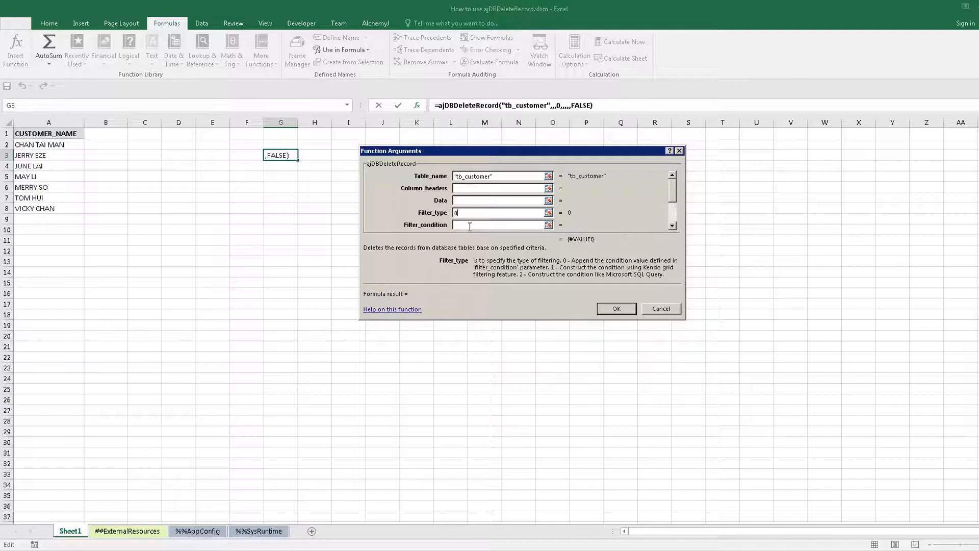
{"action": "left_click", "coordinate": [470, 227]}
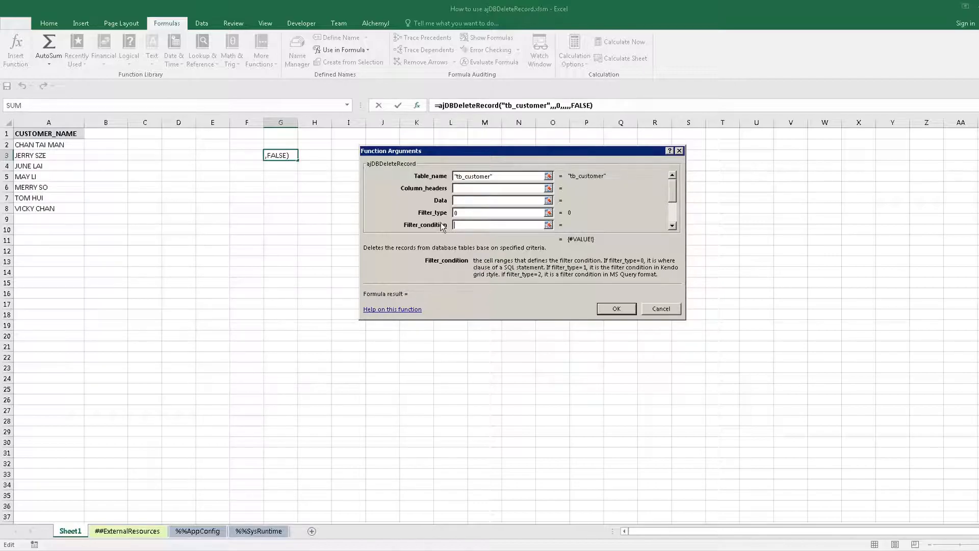
{"action": "type", "text": "CUSTOMER_NAME LIKE "}
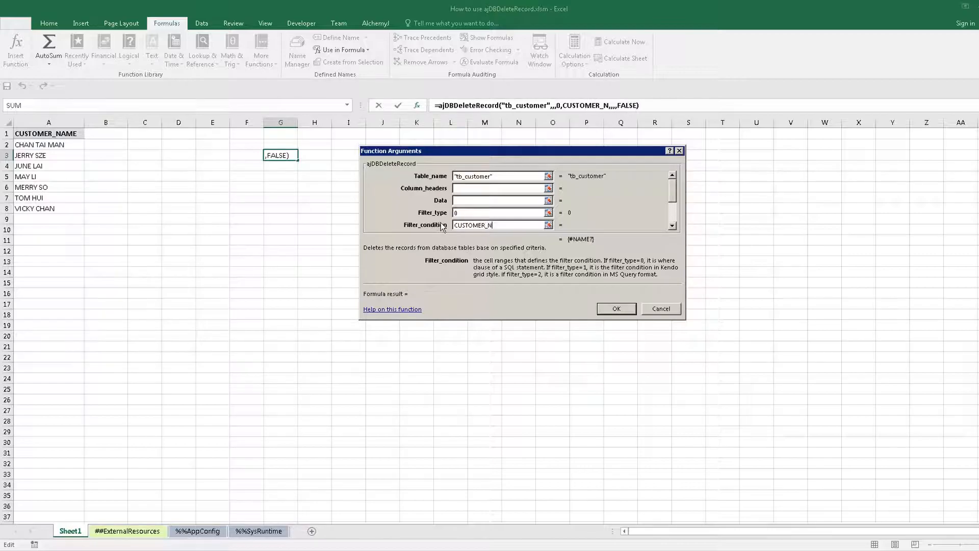
{"action": "type", "text": "'M%'"}
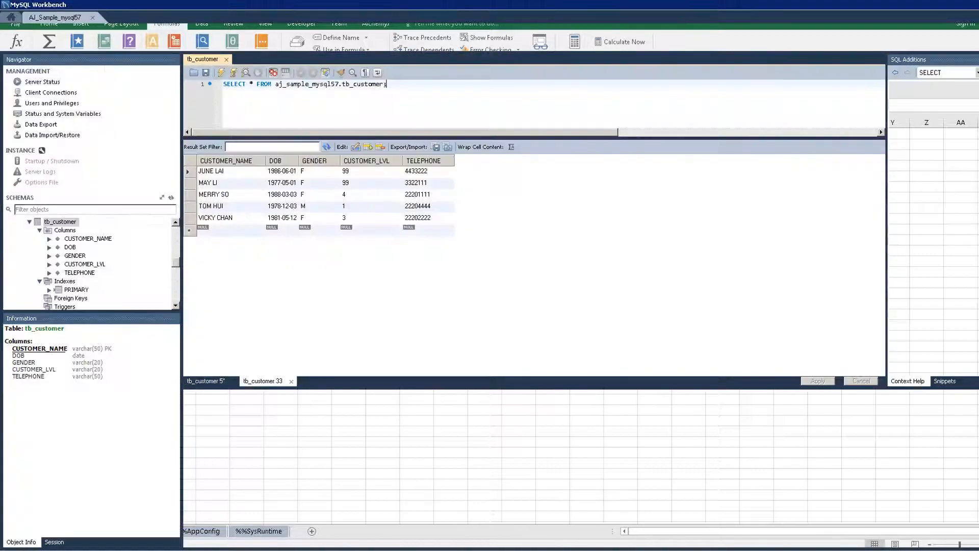
Rerun the tb_customer query in MySQL Workbench to check the filtered deletion
{"action": "left_click", "coordinate": [222, 73]}
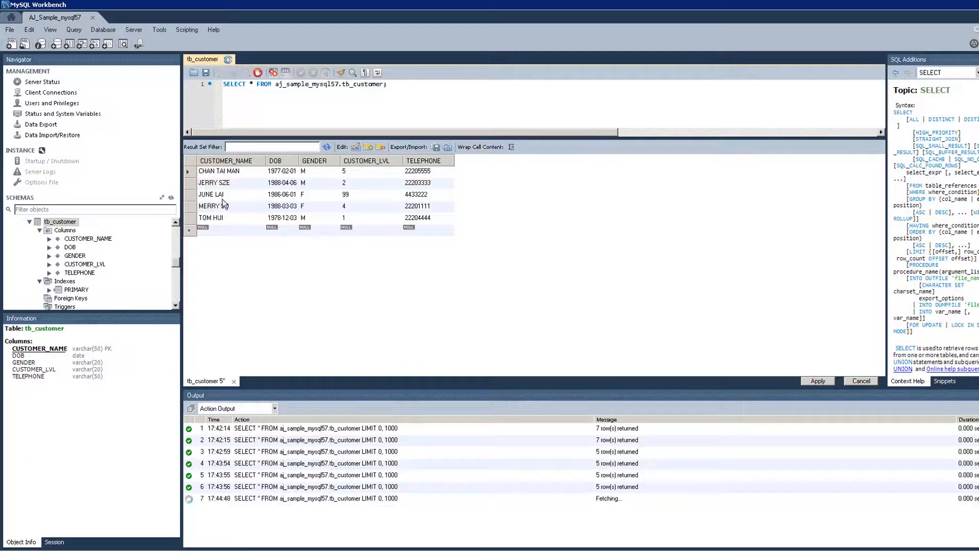